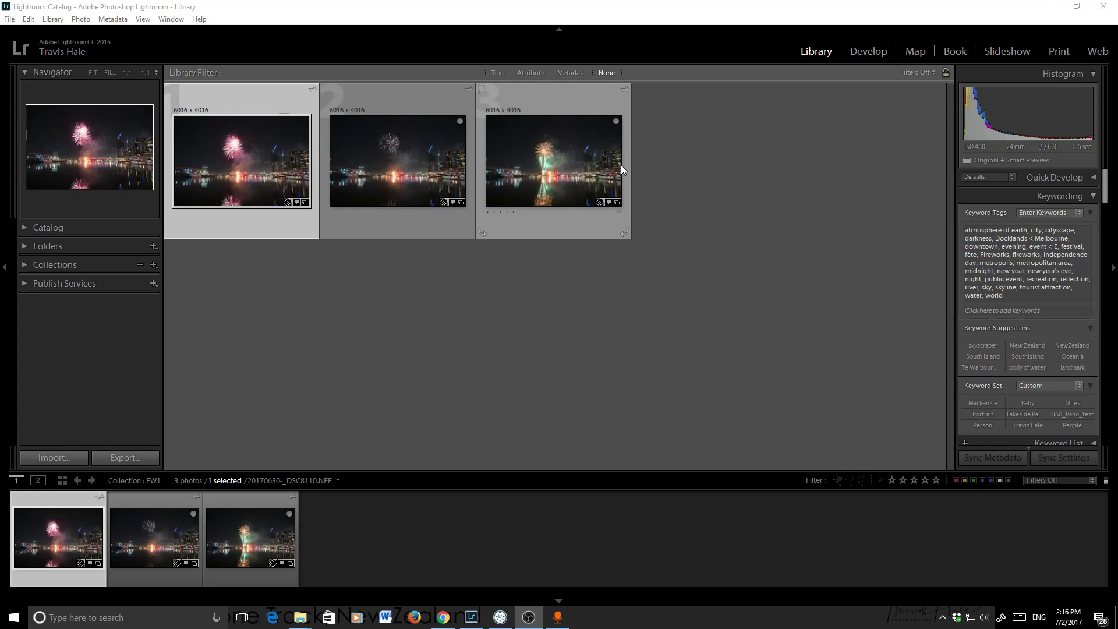
Select all three fireworks photos and open them in Photoshop as layers of one document.
{"action": "key", "text": "ctrl+a"}
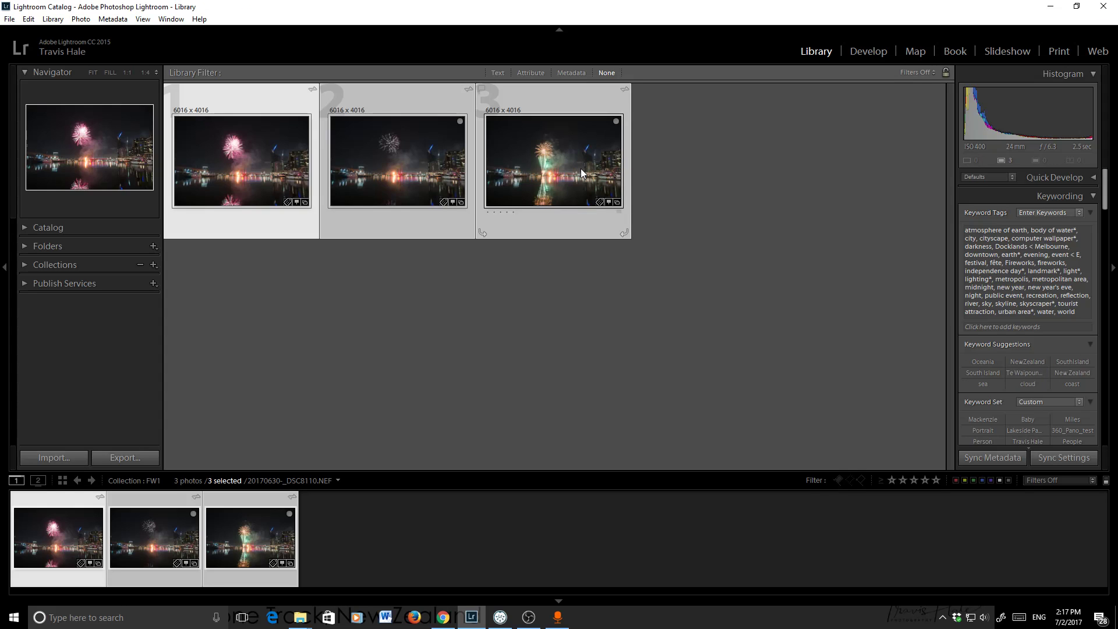
{"action": "right_click", "coordinate": [581, 172]}
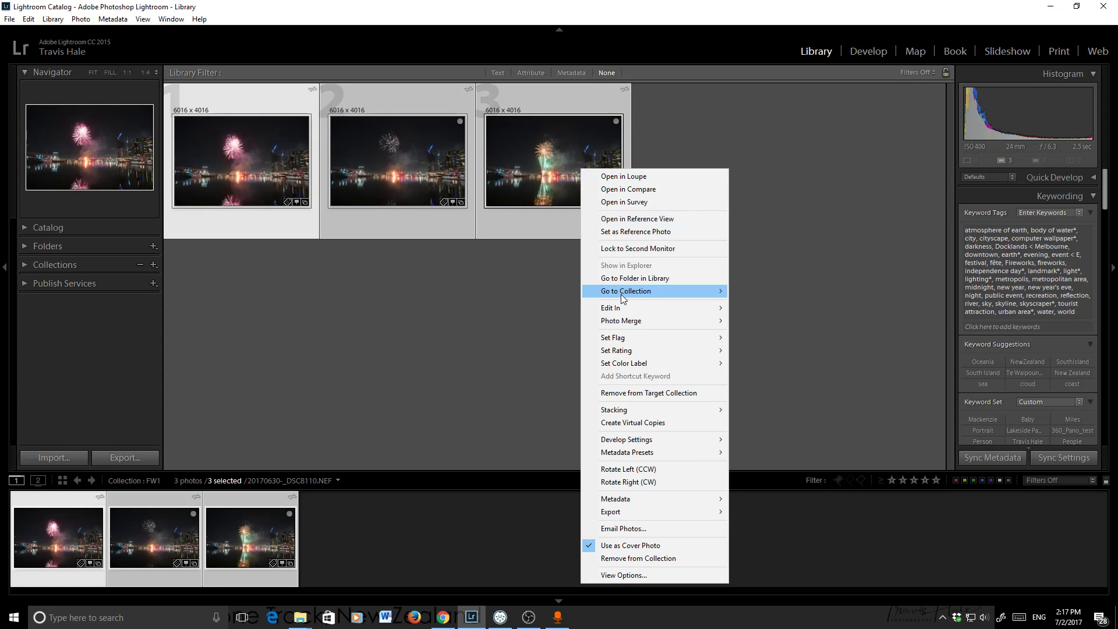
{"action": "mouse_move", "coordinate": [620, 312]}
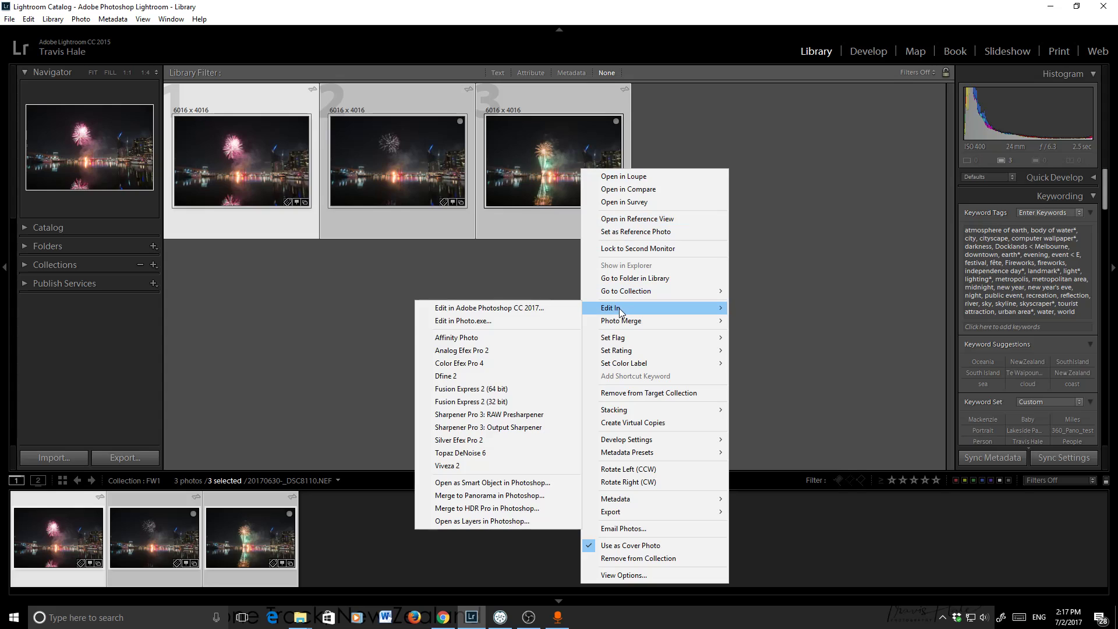
{"action": "left_click", "coordinate": [509, 522]}
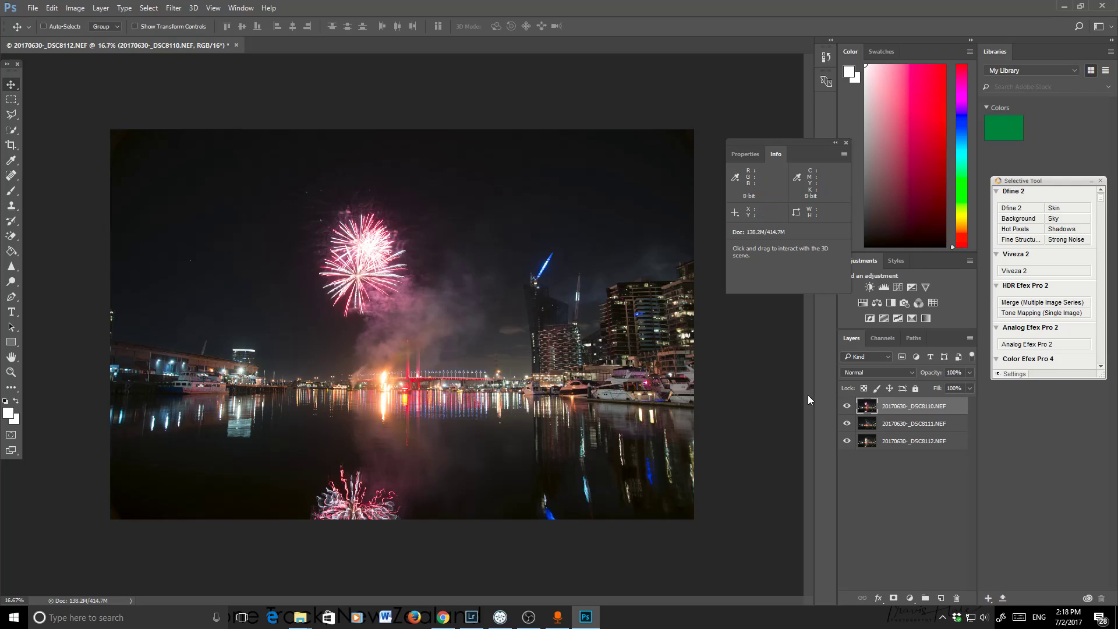
Compare the exposures by toggling layer visibility, then set the top _DSC8110 layer to Lighten.
{"action": "left_click", "coordinate": [847, 409]}
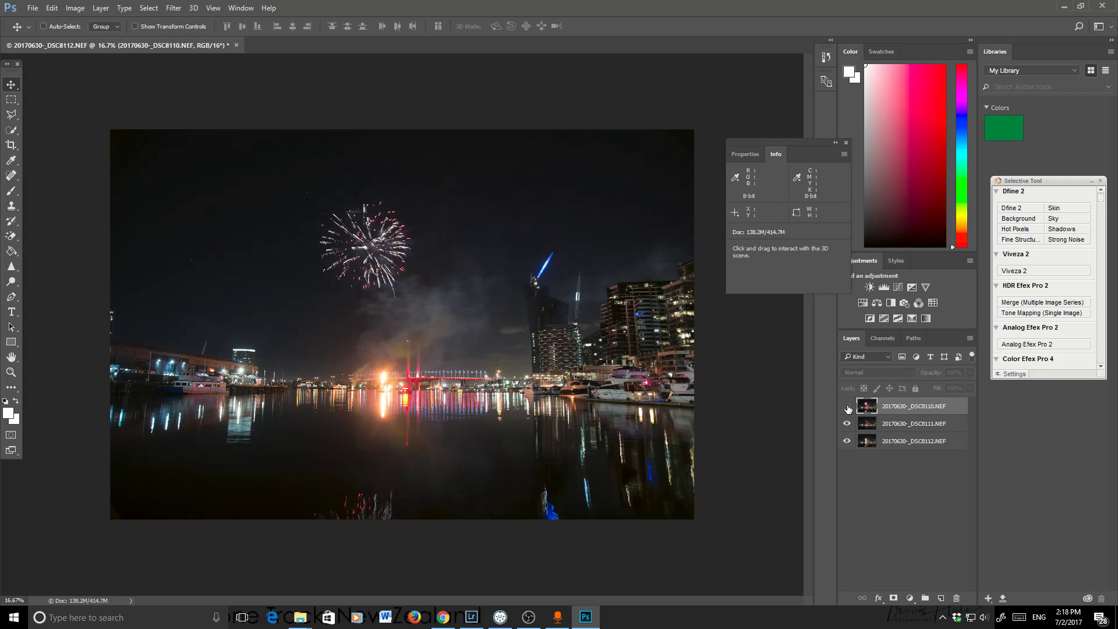
{"action": "left_click", "coordinate": [847, 424]}
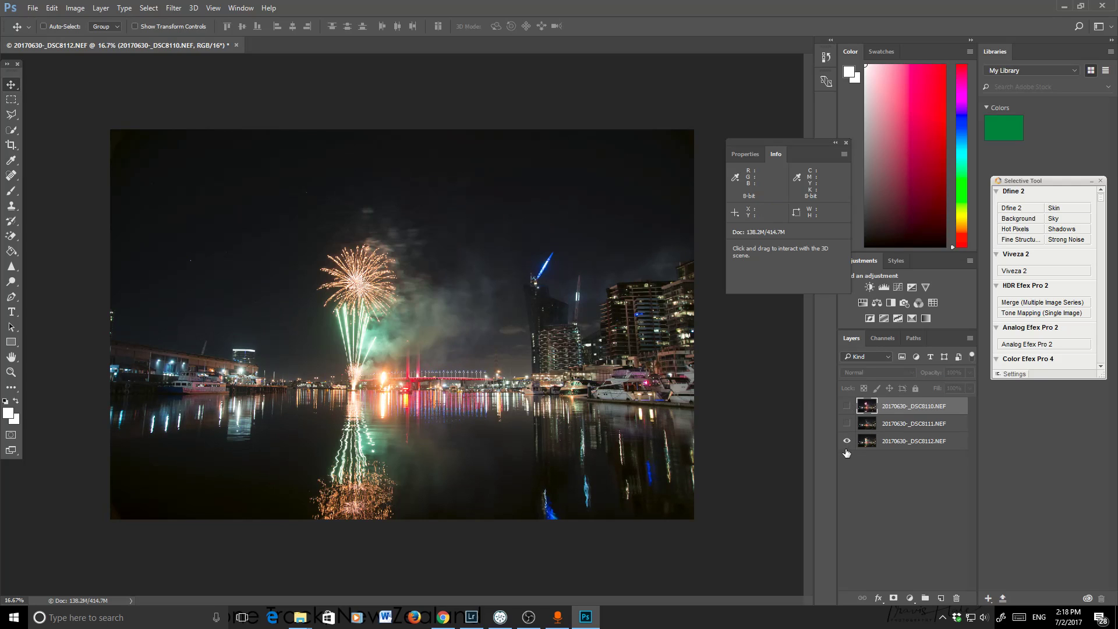
{"action": "left_click_drag", "start_coordinate": [847, 423], "coordinate": [846, 410]}
{"action": "left_click", "coordinate": [846, 410]}
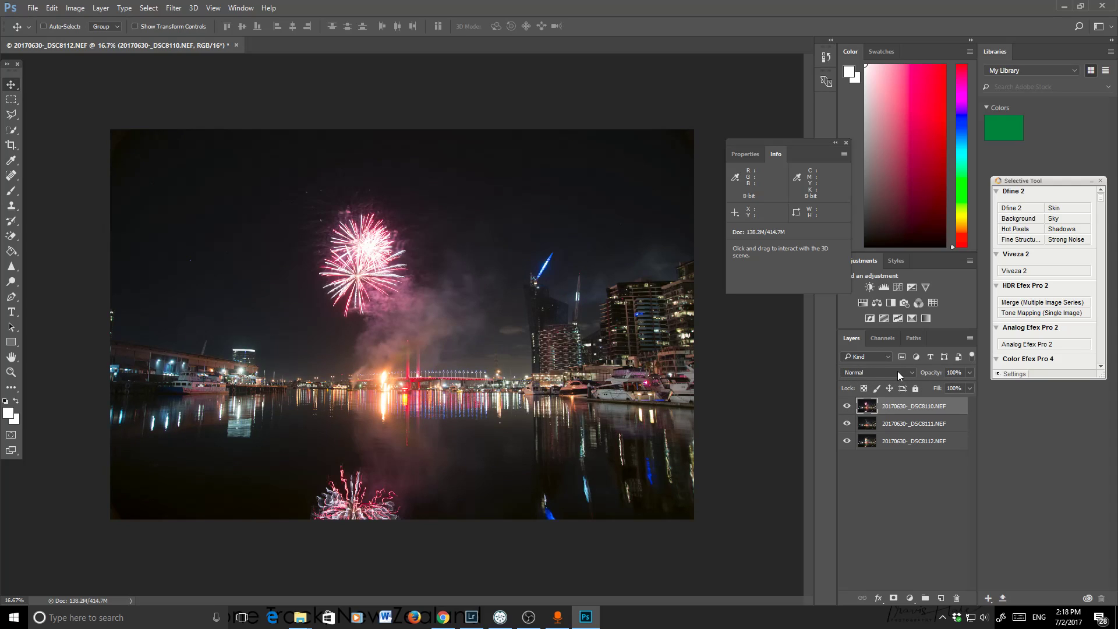
{"action": "left_click", "coordinate": [898, 373]}
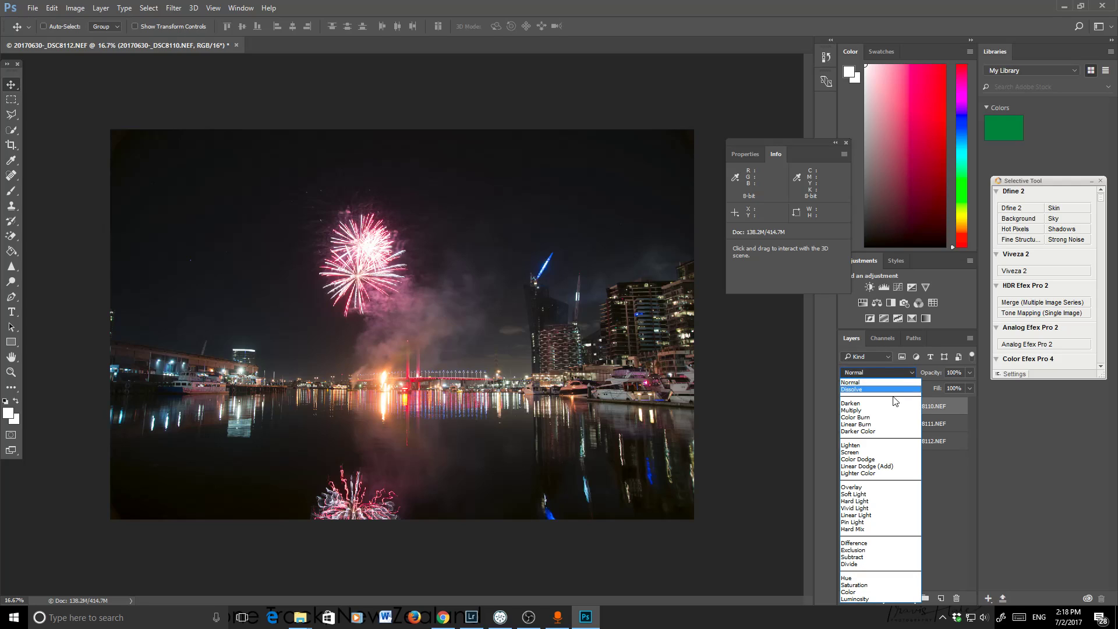
{"action": "left_click", "coordinate": [882, 446]}
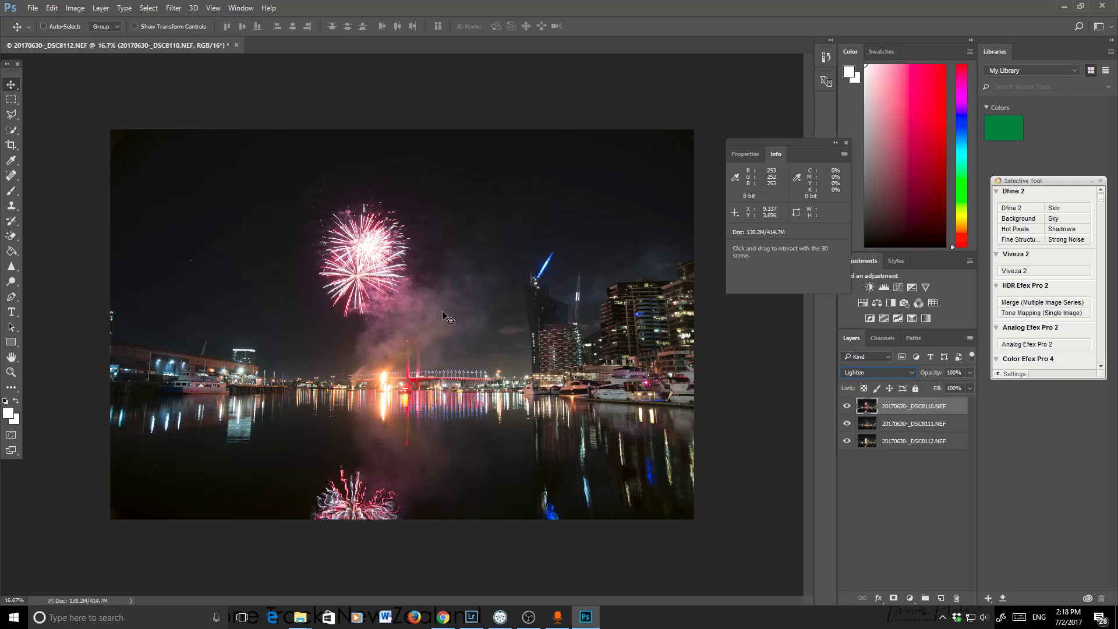
Hide the middle _DSC8111 layer, try Darken on the top layer, then return it to Lighten.
{"action": "left_click", "coordinate": [847, 423]}
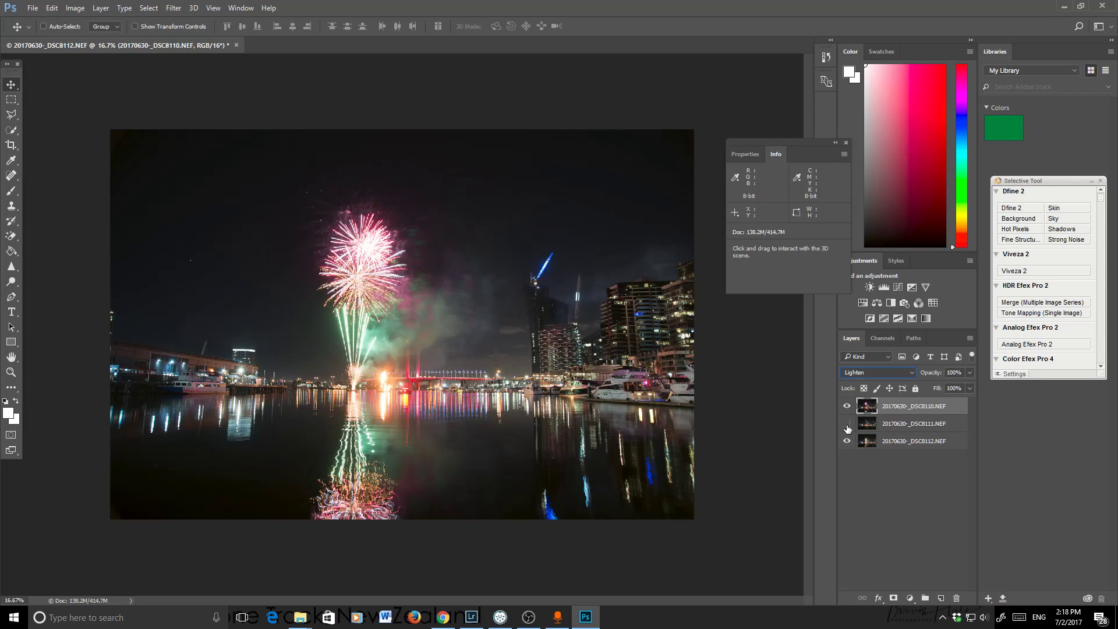
{"action": "left_click", "coordinate": [847, 423]}
{"action": "left_click", "coordinate": [847, 424]}
{"action": "left_click", "coordinate": [877, 372]}
{"action": "left_click", "coordinate": [864, 404]}
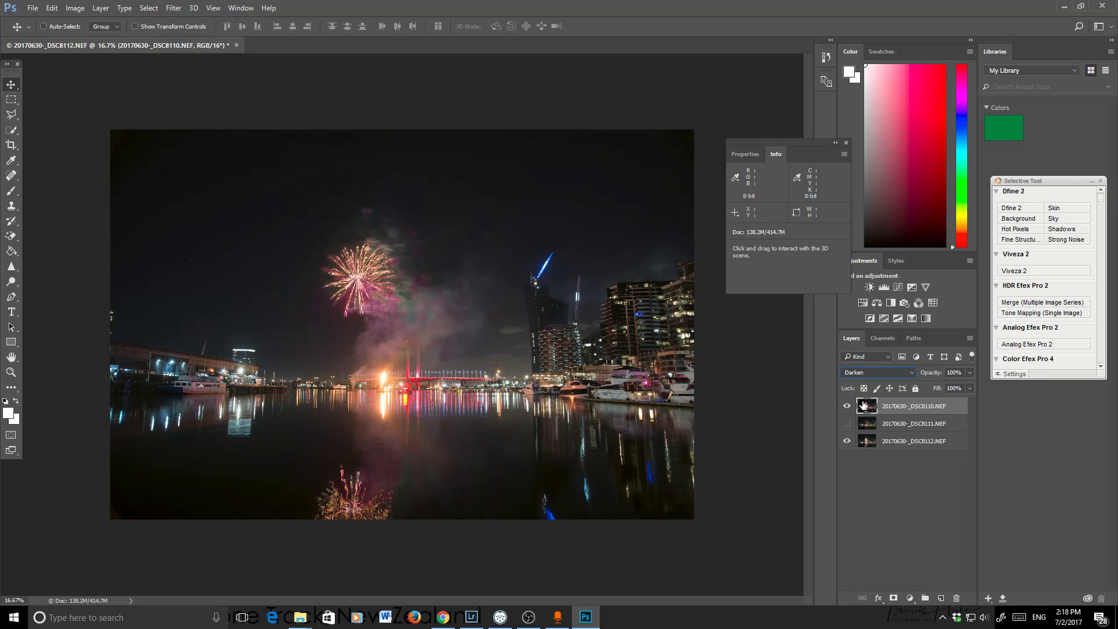
{"action": "left_click", "coordinate": [866, 372]}
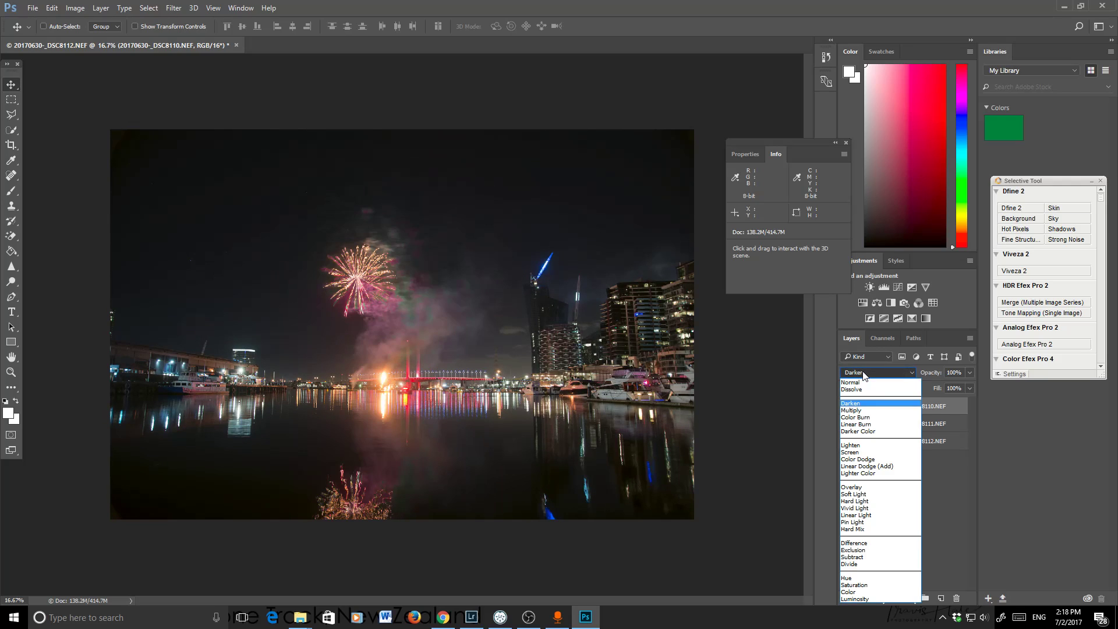
{"action": "left_click", "coordinate": [857, 446]}
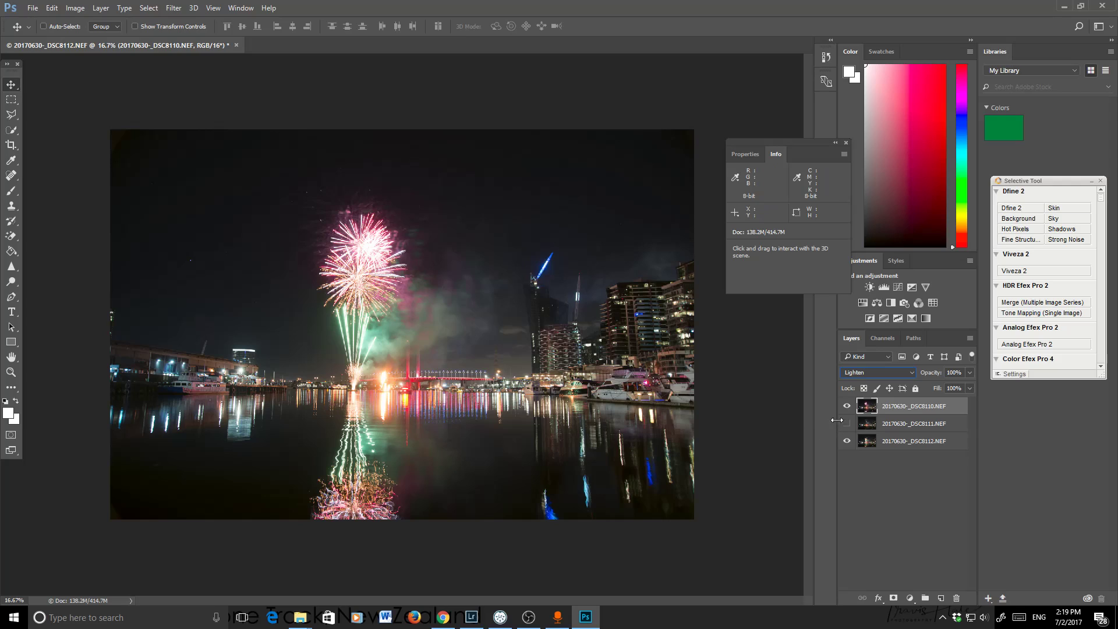
Compare the blend with the middle layer toggled, and lower the top layer's opacity to 87%.
{"action": "left_click", "coordinate": [847, 423]}
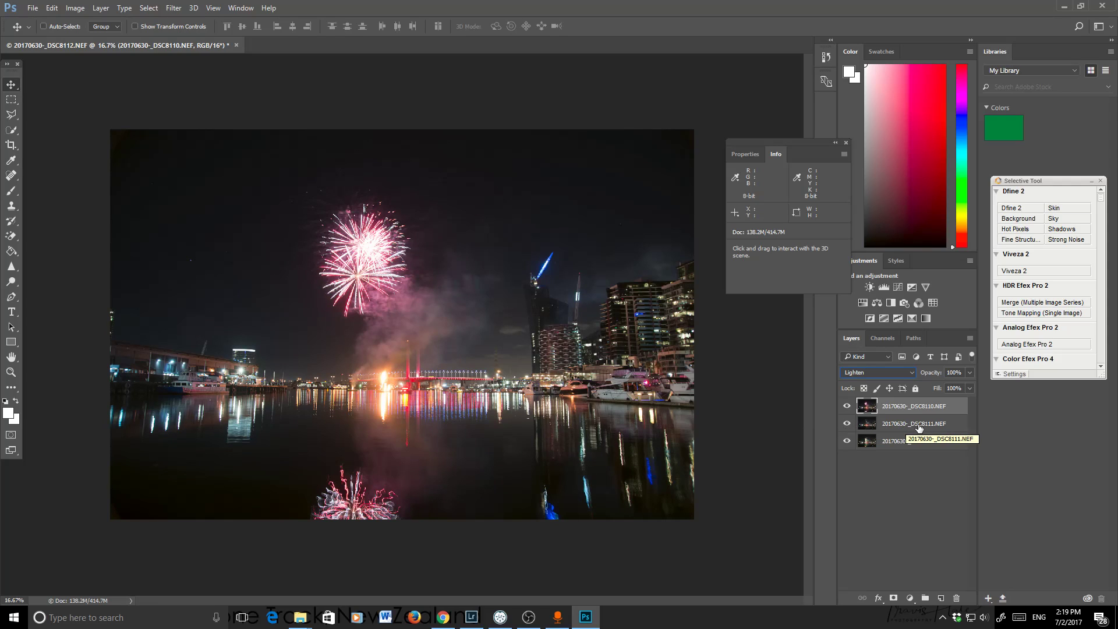
{"action": "left_click", "coordinate": [847, 424]}
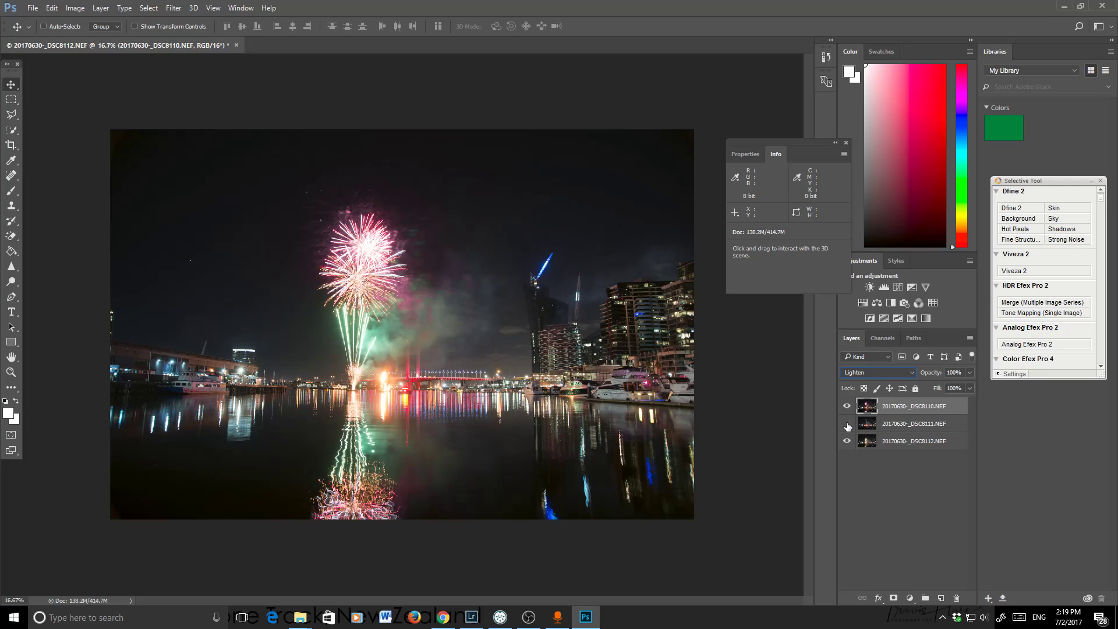
{"action": "left_click", "coordinate": [847, 425]}
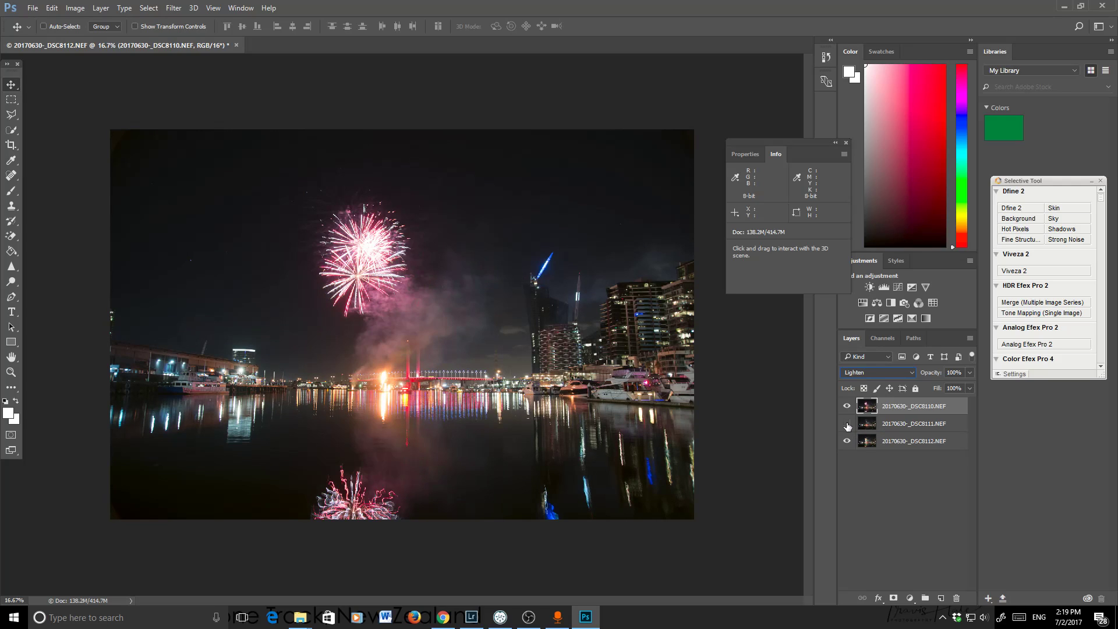
{"action": "left_click", "coordinate": [847, 424]}
{"action": "left_click", "coordinate": [847, 424]}
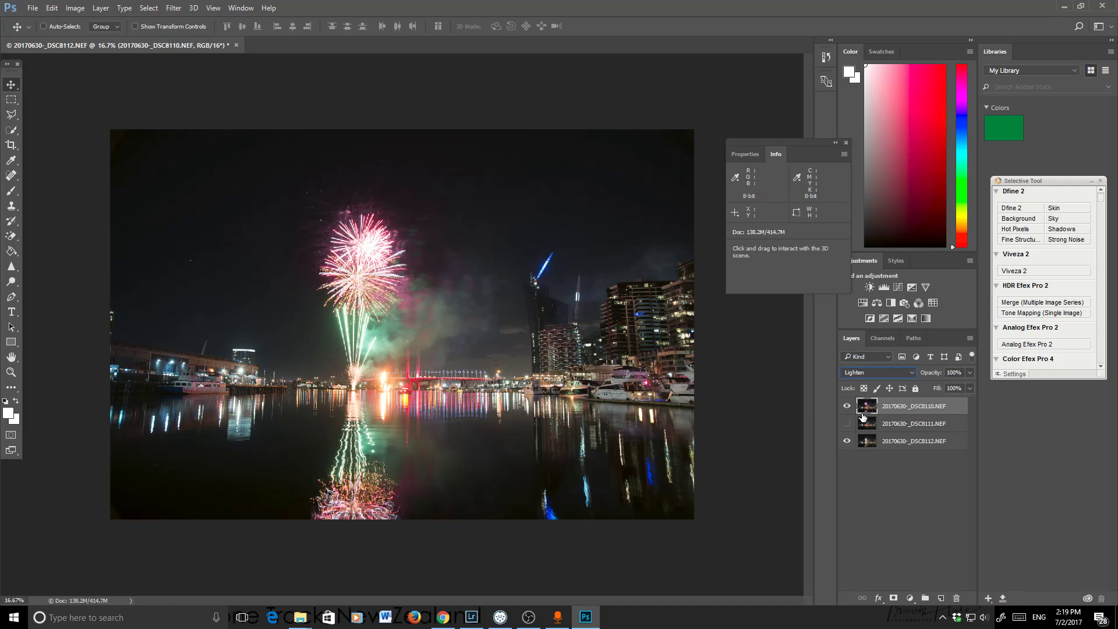
{"action": "left_click", "coordinate": [969, 372]}
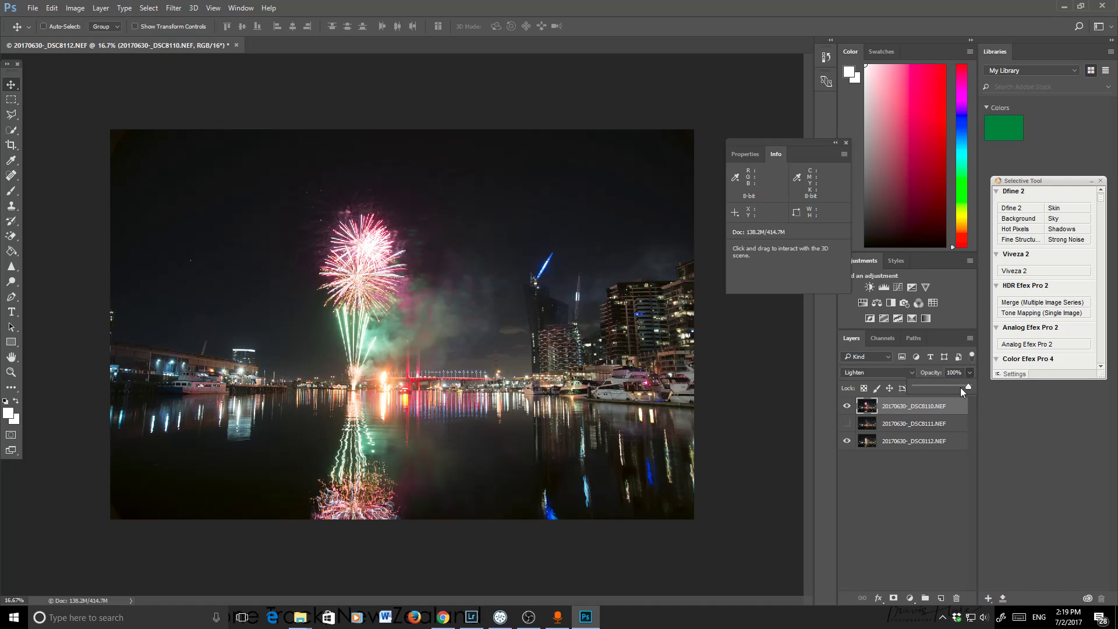
{"action": "mouse_move", "coordinate": [969, 388]}
{"action": "left_mouse_down"}
{"action": "mouse_move", "coordinate": [914, 390]}
{"action": "mouse_move", "coordinate": [979, 388]}
{"action": "left_mouse_up"}
Set _DSC8111 to 0% opacity and move it below _DSC8112 to the stack's bottom.
{"action": "left_click", "coordinate": [874, 423]}
{"action": "left_click", "coordinate": [848, 424]}
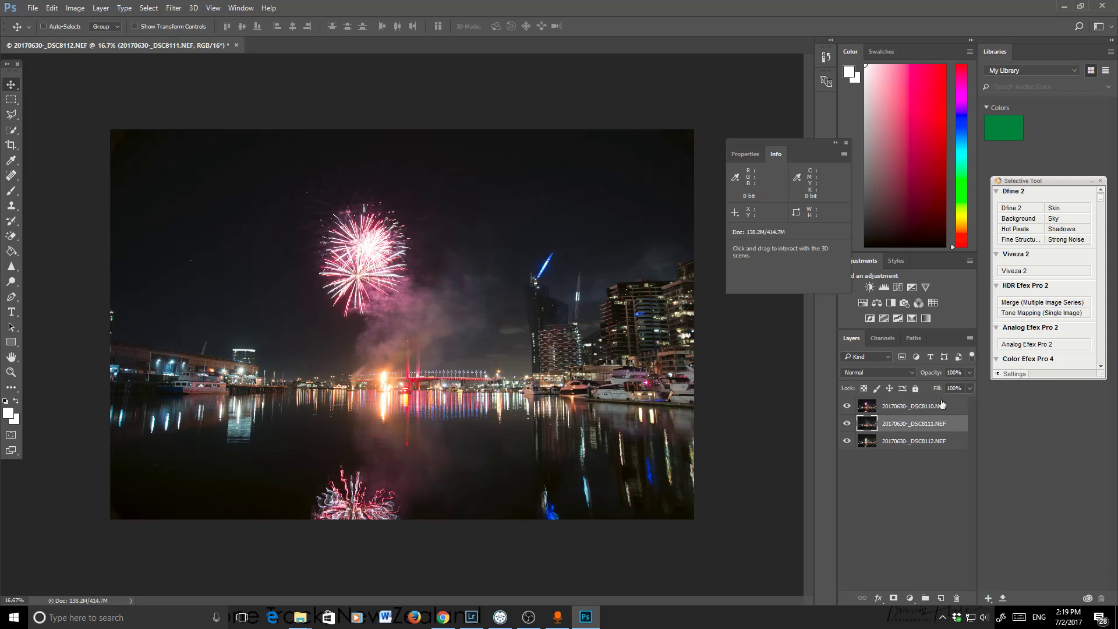
{"action": "left_click", "coordinate": [970, 373]}
{"action": "left_click_drag", "start_coordinate": [920, 389], "coordinate": [900, 389]}
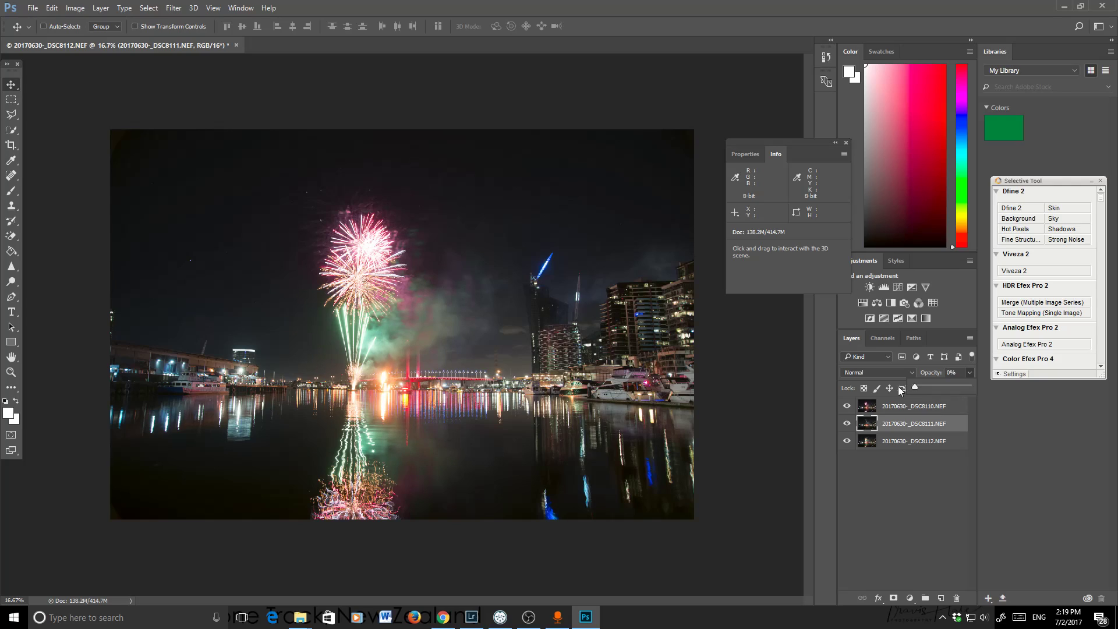
{"action": "left_click_drag", "start_coordinate": [887, 426], "coordinate": [891, 455]}
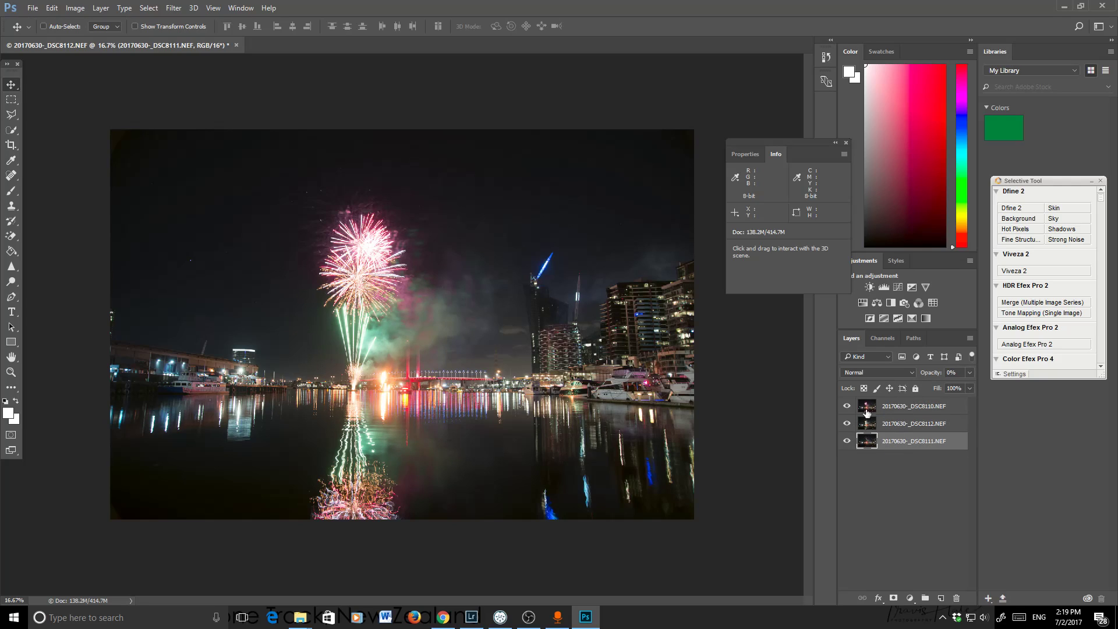
Save the document as 20170630-_DSC8112.tif with default TIFF options, keeping its layers.
{"action": "left_click", "coordinate": [32, 9]}
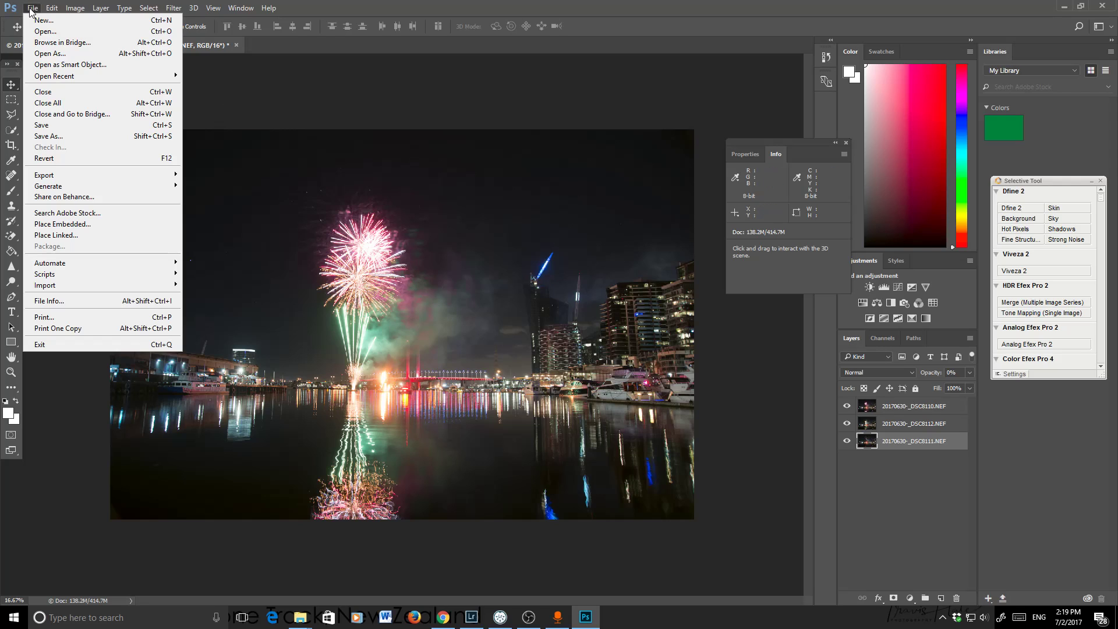
{"action": "left_click", "coordinate": [41, 136]}
{"action": "key", "text": "Return"}
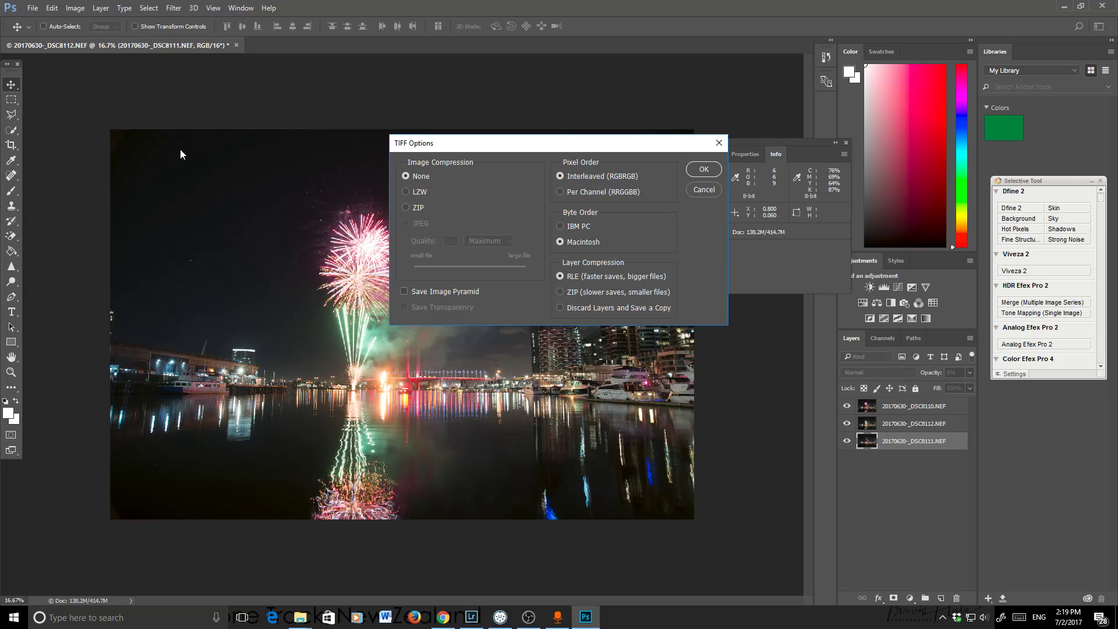
{"action": "left_click", "coordinate": [695, 170]}
{"action": "left_click", "coordinate": [536, 227]}
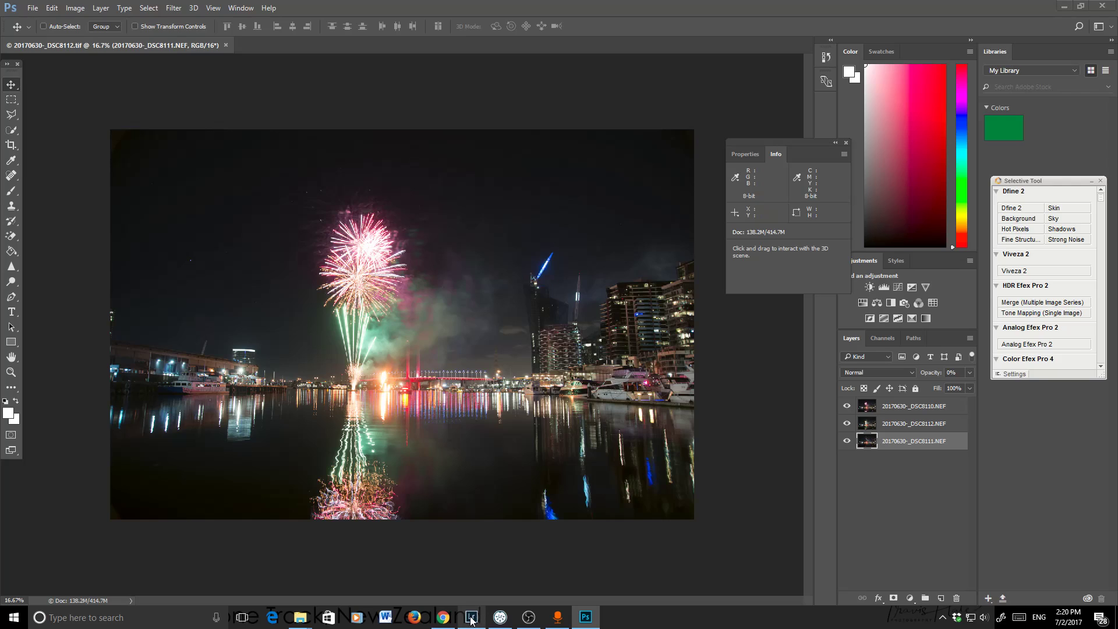
Close the saved composite document in Photoshop and return to Lightroom.
{"action": "mouse_move", "coordinate": [477, 612]}
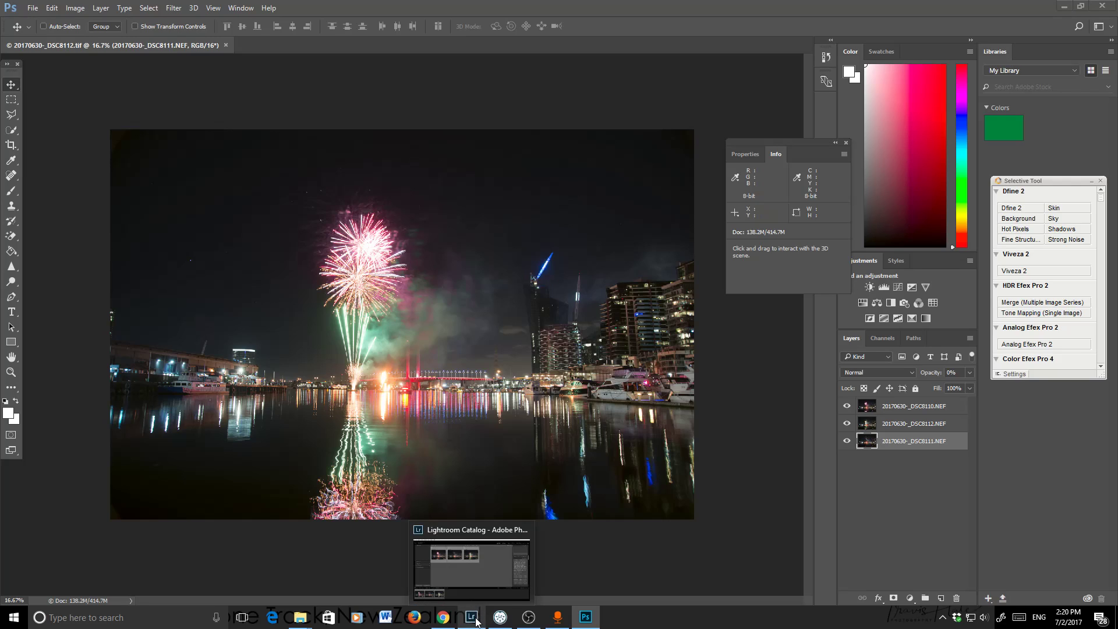
{"action": "left_click", "coordinate": [479, 585]}
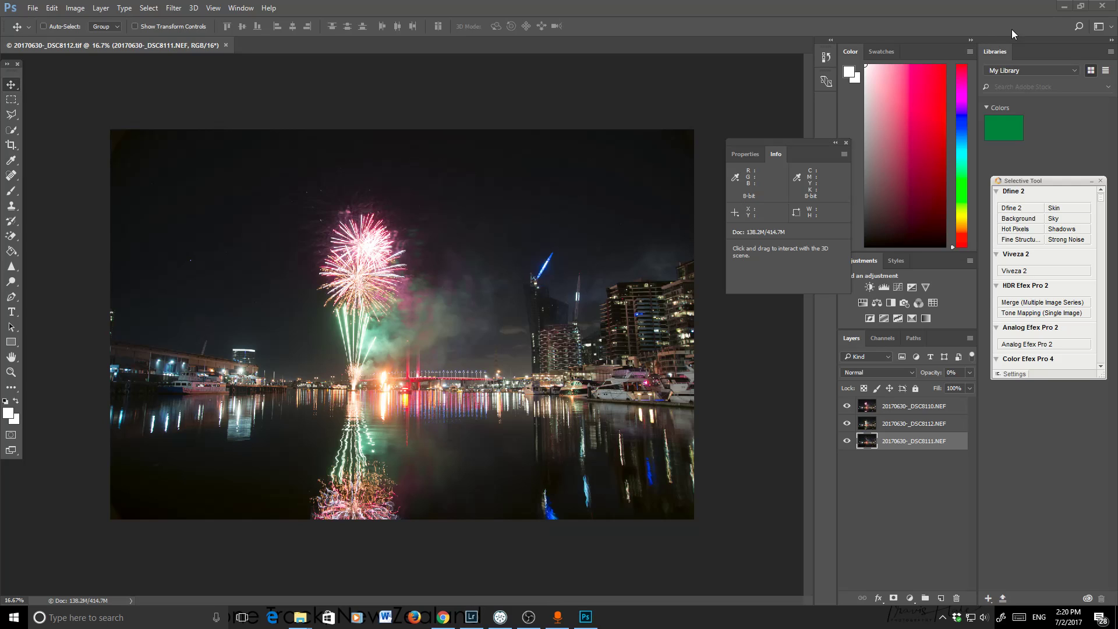
{"action": "key", "text": "Tab"}
{"action": "key", "text": "ctrl+w"}
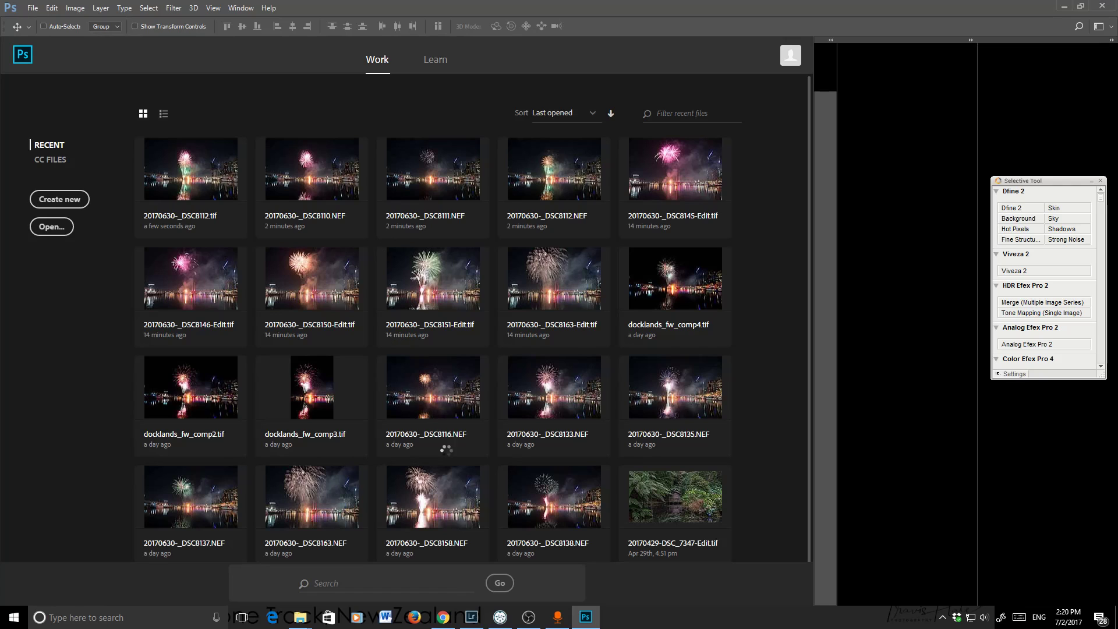
{"action": "left_click", "coordinate": [469, 617]}
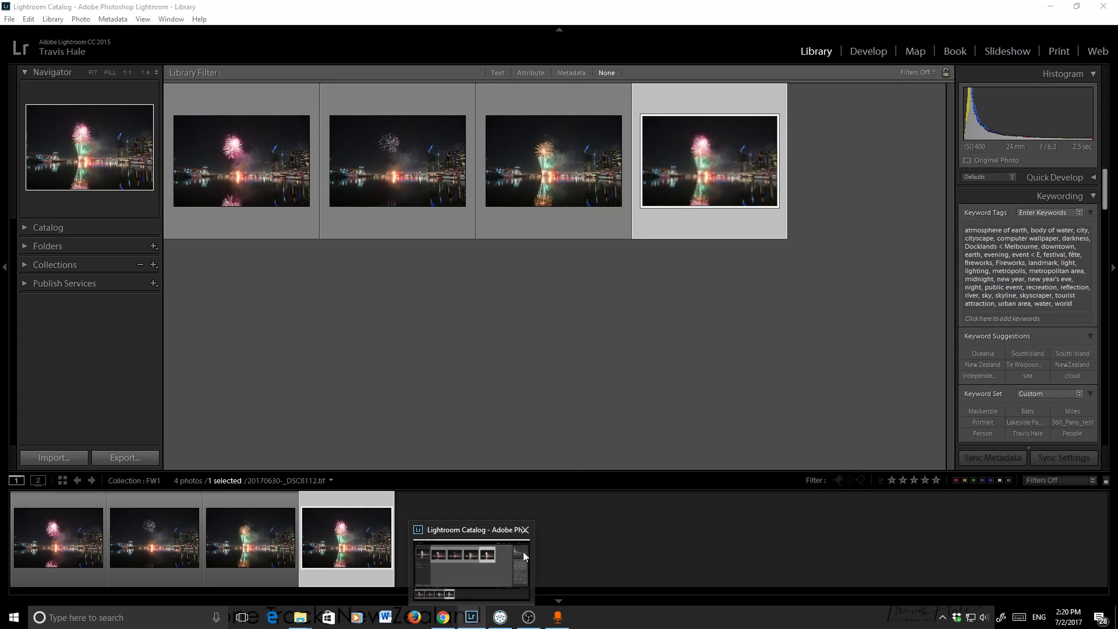
Show the composite TIFF large, compare it with each of the three exposures, then return to it.
{"action": "double_click", "coordinate": [708, 153]}
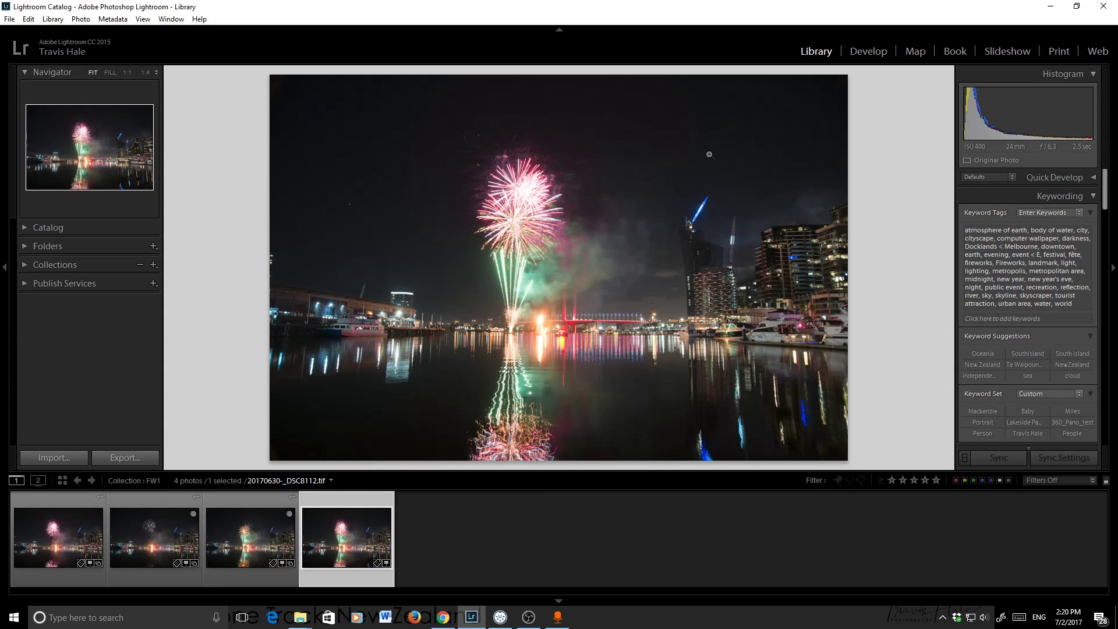
{"action": "left_click", "coordinate": [246, 536]}
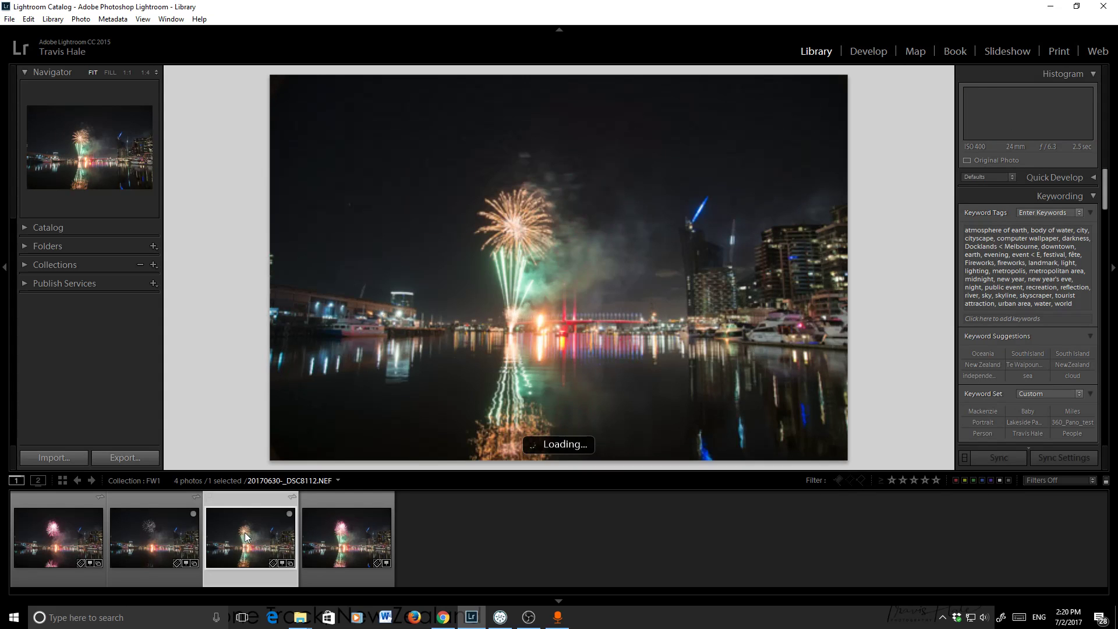
{"action": "left_click", "coordinate": [126, 538]}
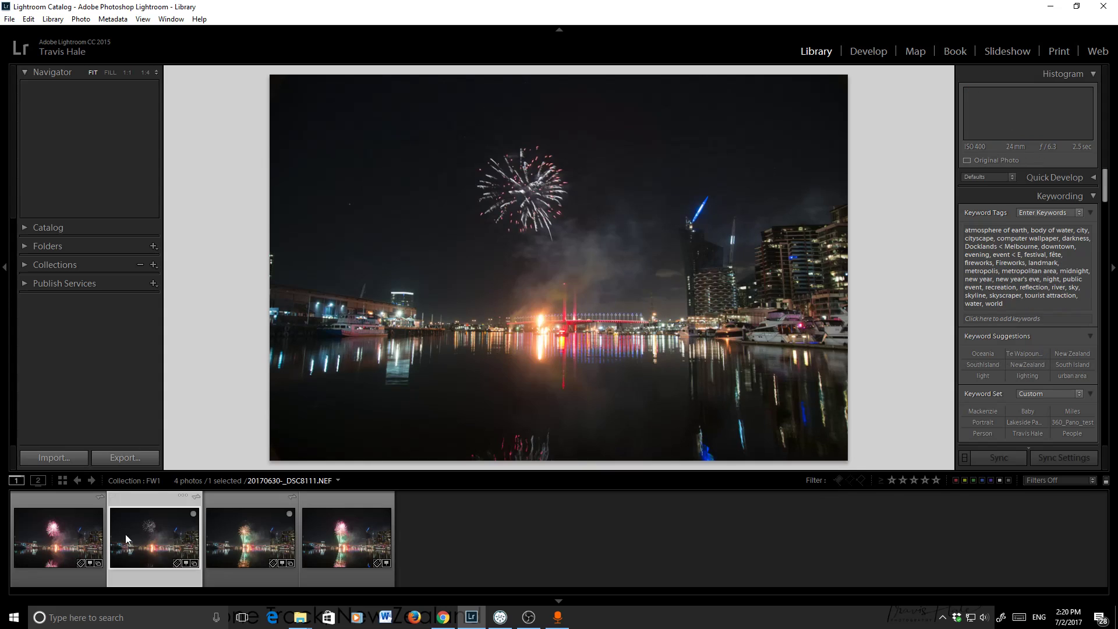
{"action": "key", "text": "Left"}
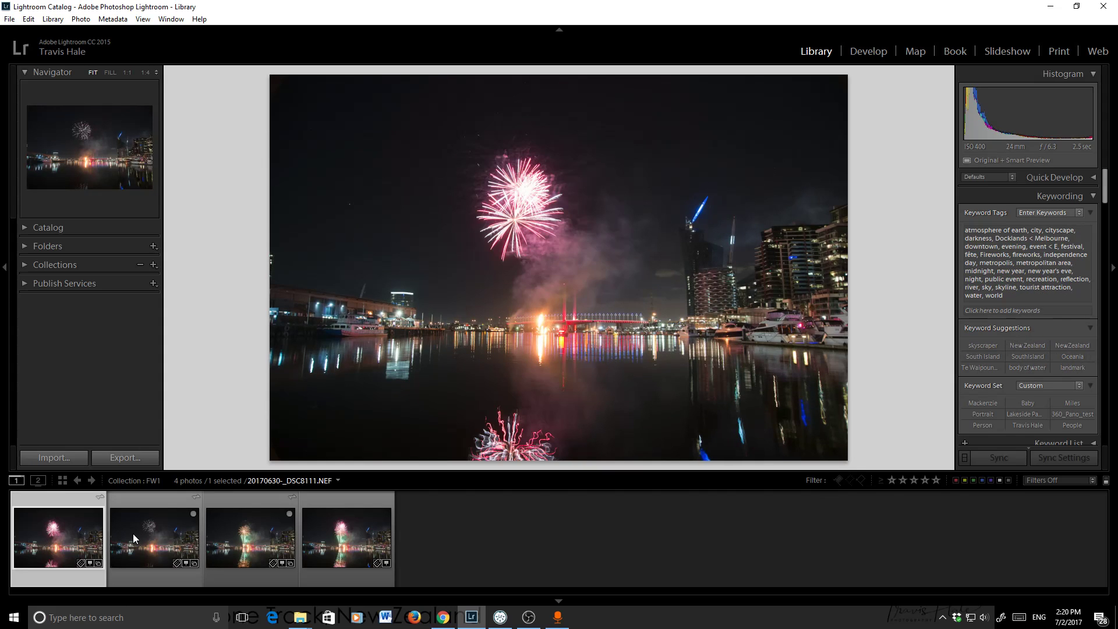
{"action": "left_click", "coordinate": [134, 538]}
{"action": "left_click", "coordinate": [248, 539]}
{"action": "left_click", "coordinate": [337, 541]}
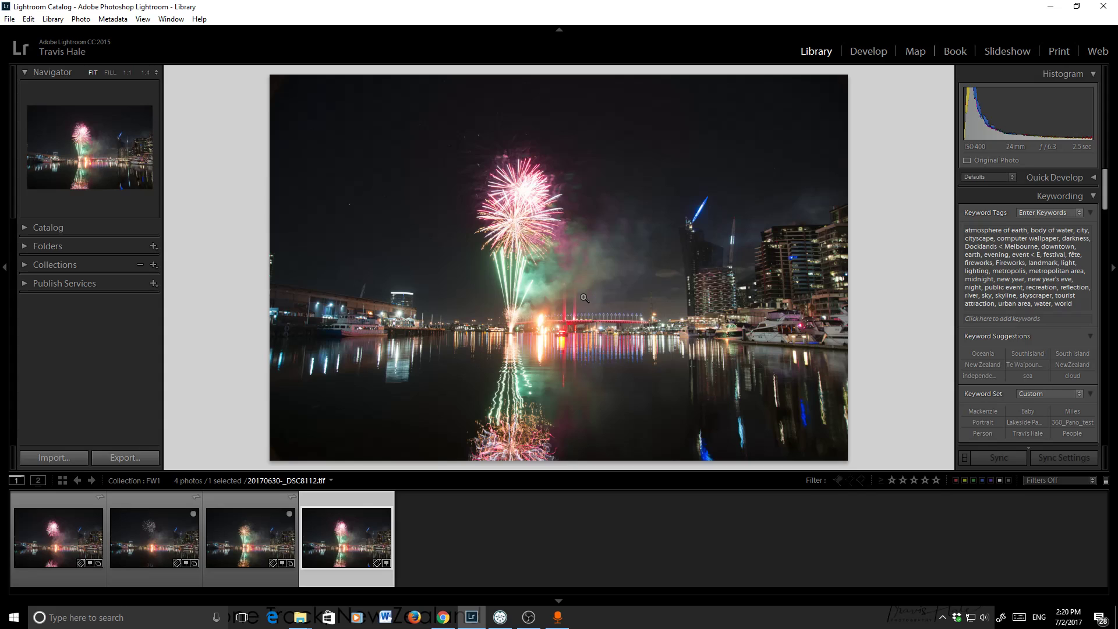
In Develop, set 20170630-_DSC8112.tif to Exposure −1.07 and Shadows, Clarity and Vibrance to +38.
{"action": "left_click", "coordinate": [867, 52]}
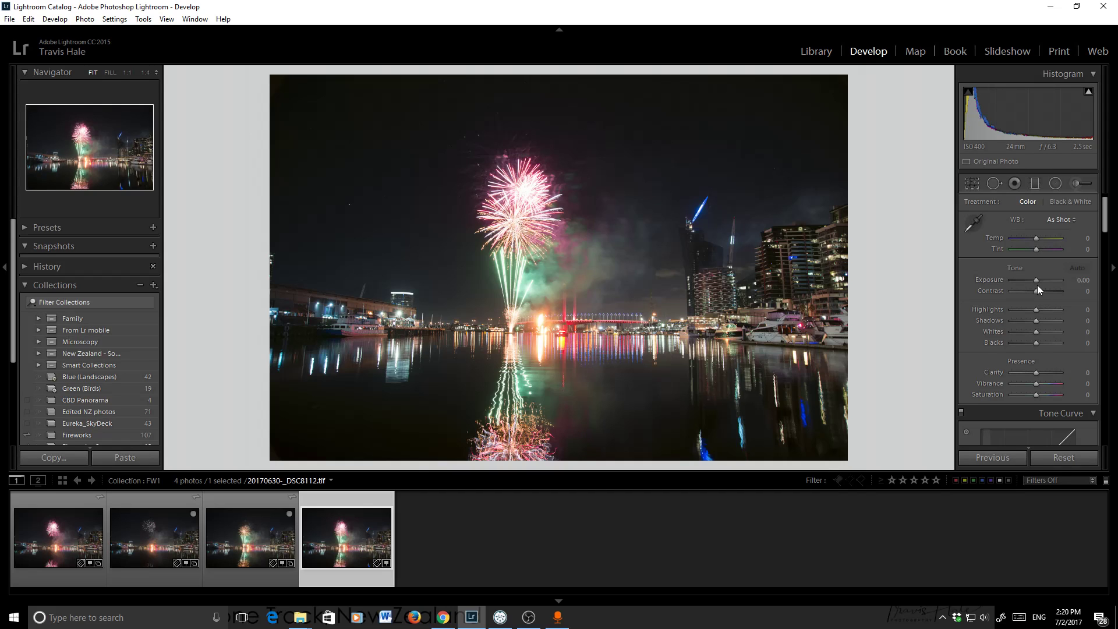
{"action": "mouse_move", "coordinate": [1036, 281]}
{"action": "left_mouse_down"}
{"action": "mouse_move", "coordinate": [1050, 279]}
{"action": "mouse_move", "coordinate": [1032, 280]}
{"action": "left_mouse_up"}
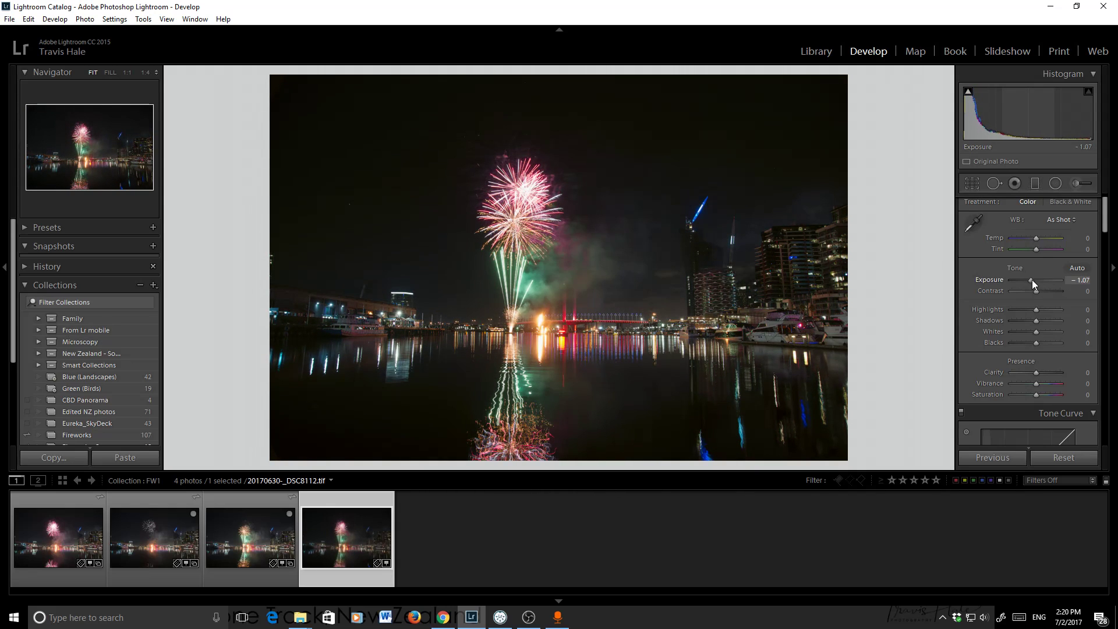
{"action": "left_click_drag", "start_coordinate": [1036, 320], "coordinate": [1046, 319]}
{"action": "left_click_drag", "start_coordinate": [1036, 372], "coordinate": [1046, 373]}
{"action": "left_click", "coordinate": [1046, 384]}
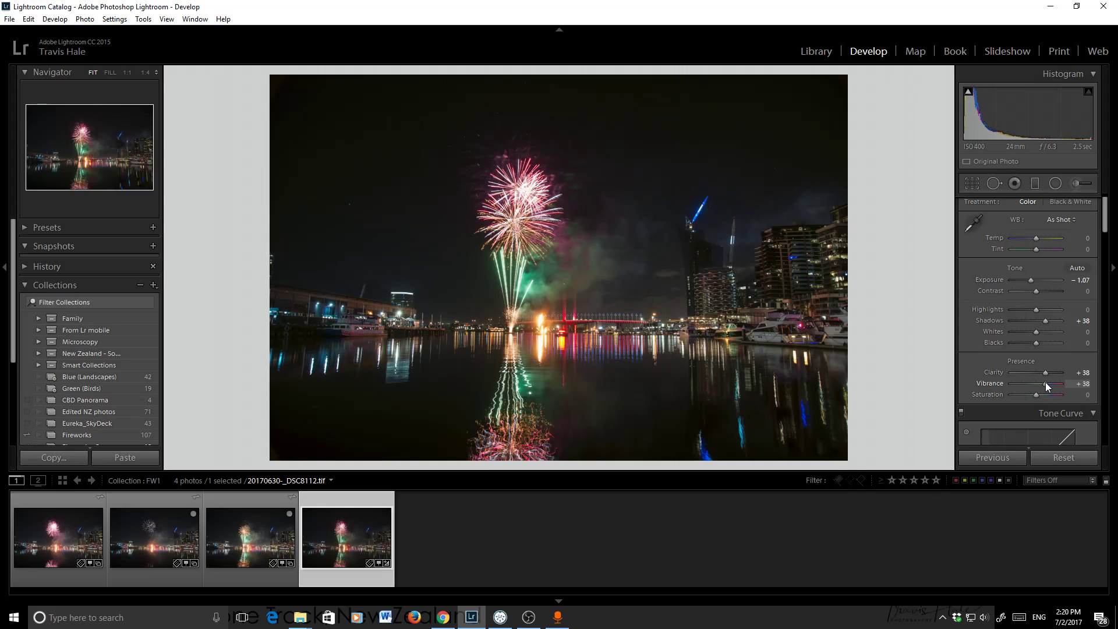